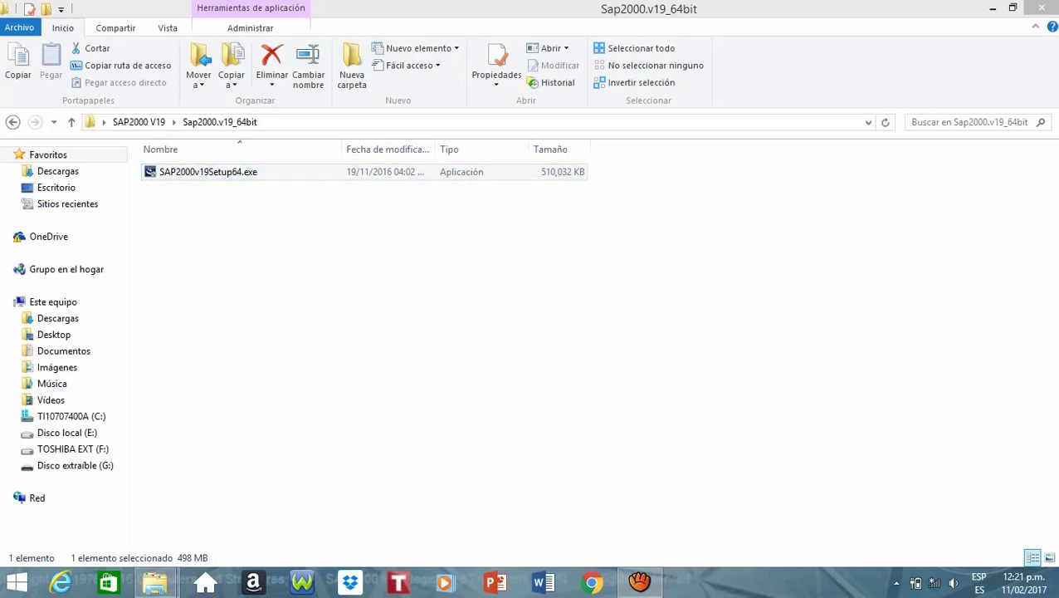
Step: Start the SAP2000 19 64-bit setup and accept the terms in the license agreement
key(Return)
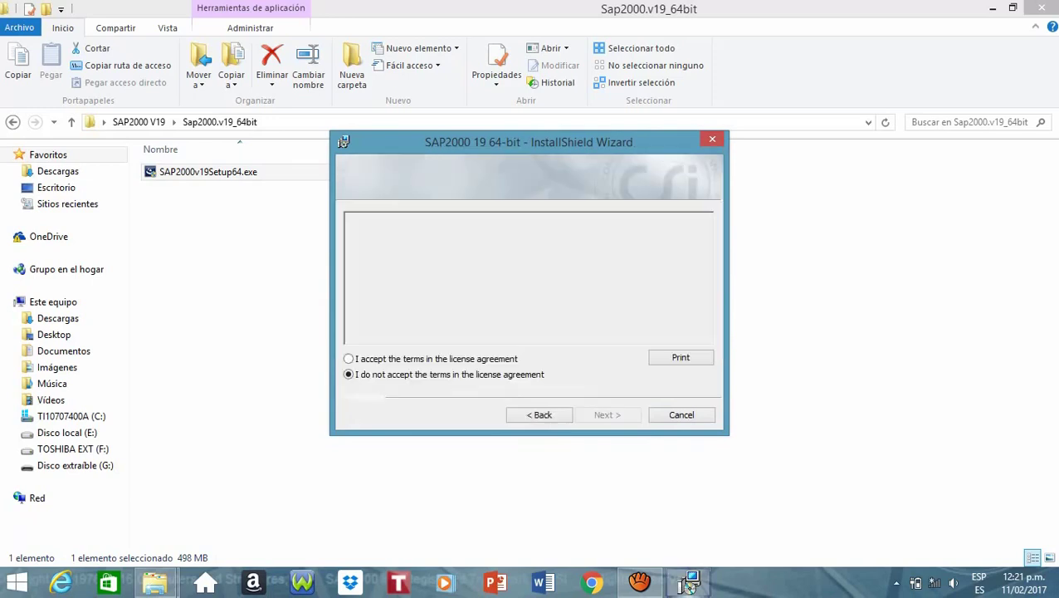
key(Up)
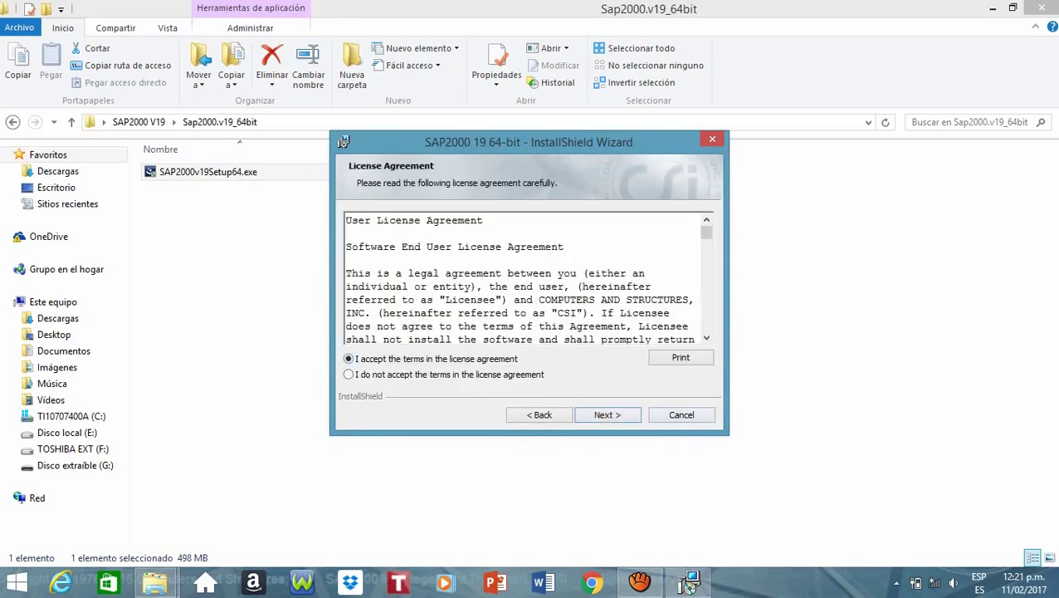
key(Return)
key(Return)
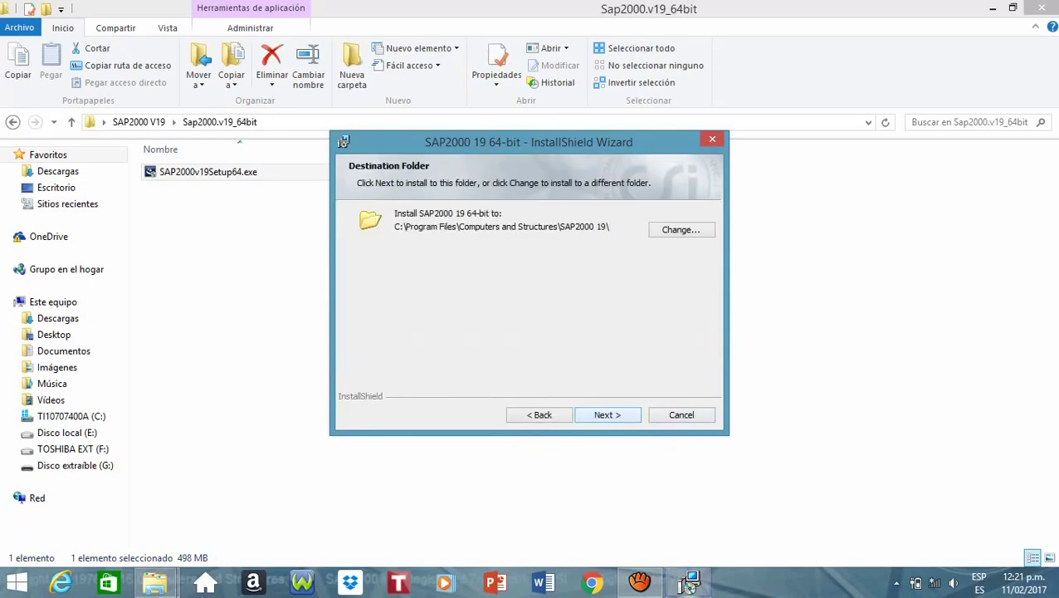
Step: Install SAP2000 19 in the default destination folder with native image generation, declining standalone license activation
key(Return)
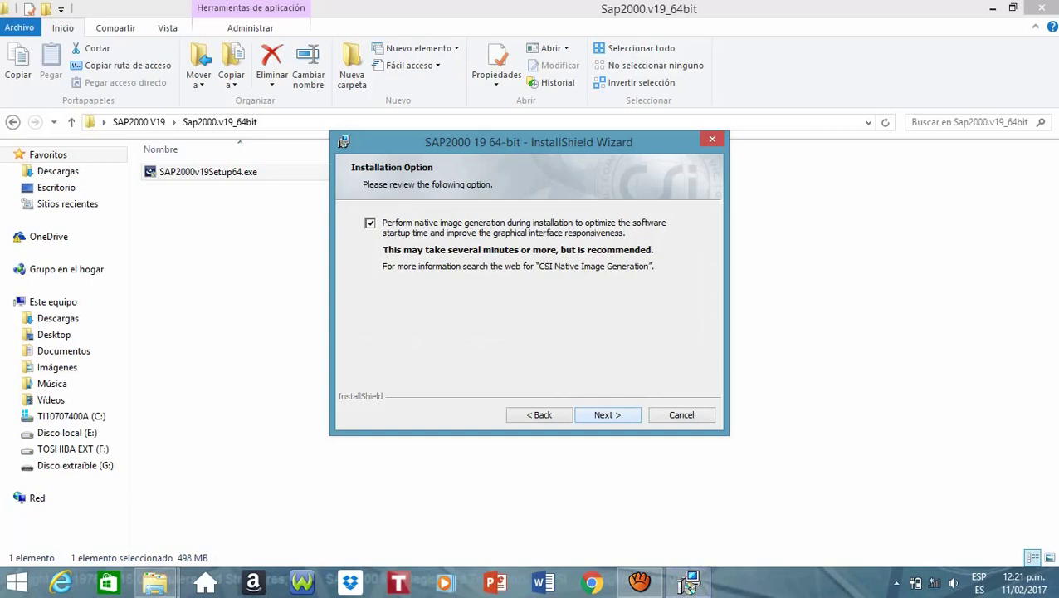
key(Return)
key(Return)
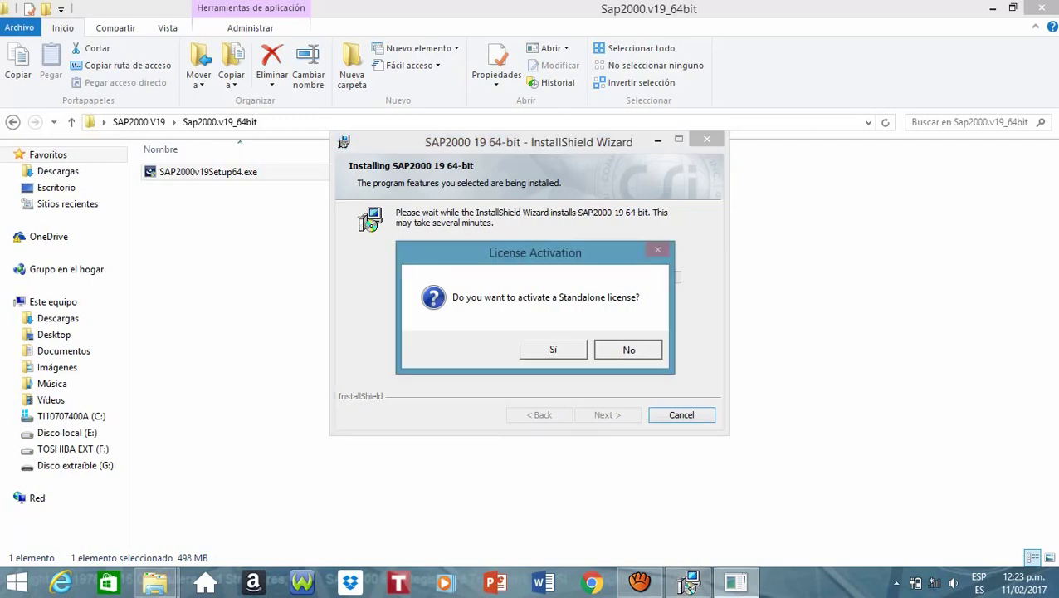
key(Return)
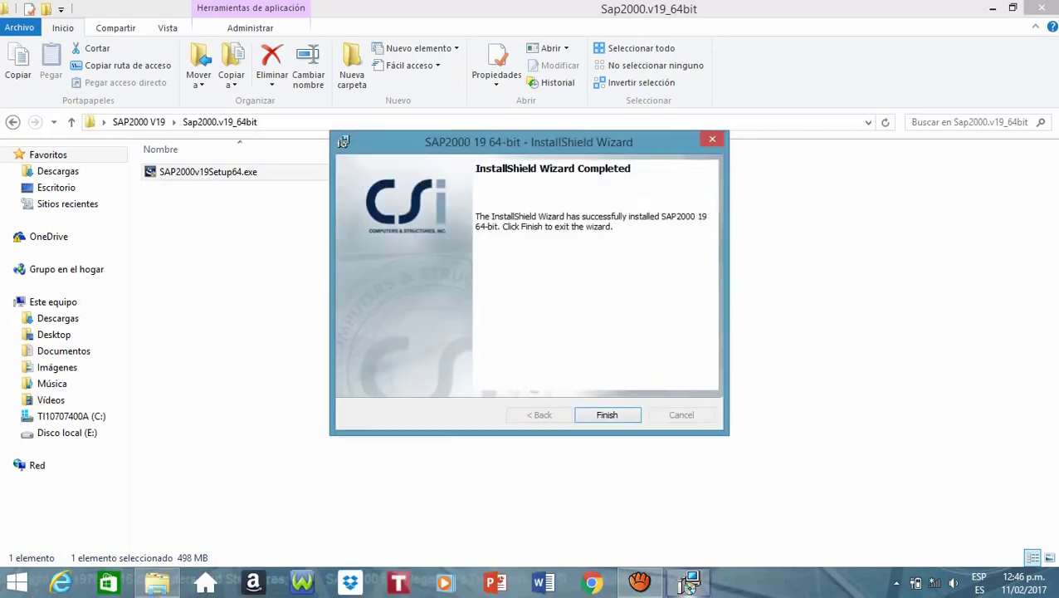
key(Return)
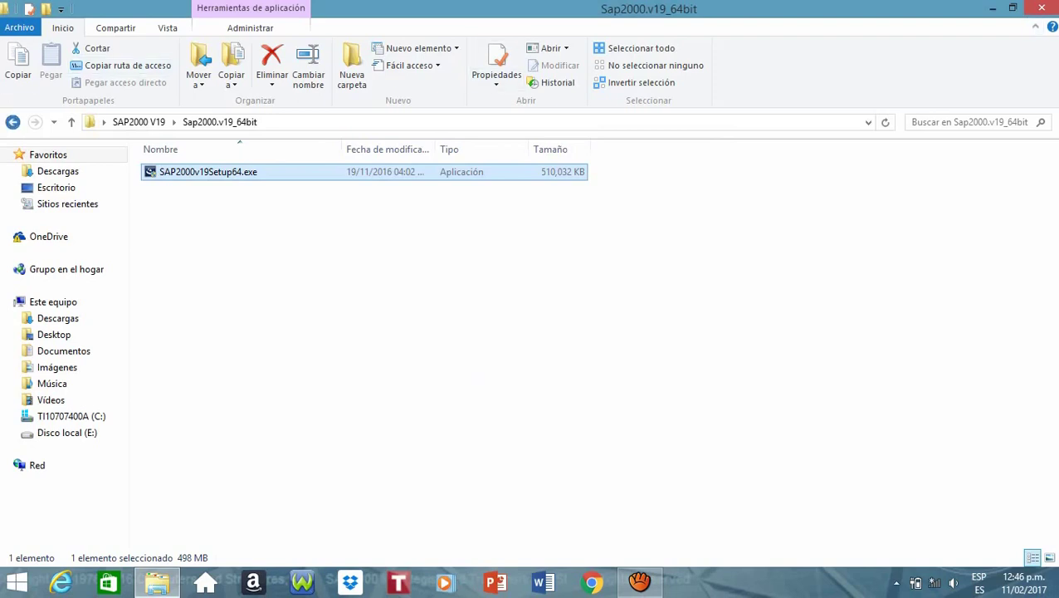
Step: Extract the crack sapV19.rar archive into the SAP2000 V19 folder
click(12, 121)
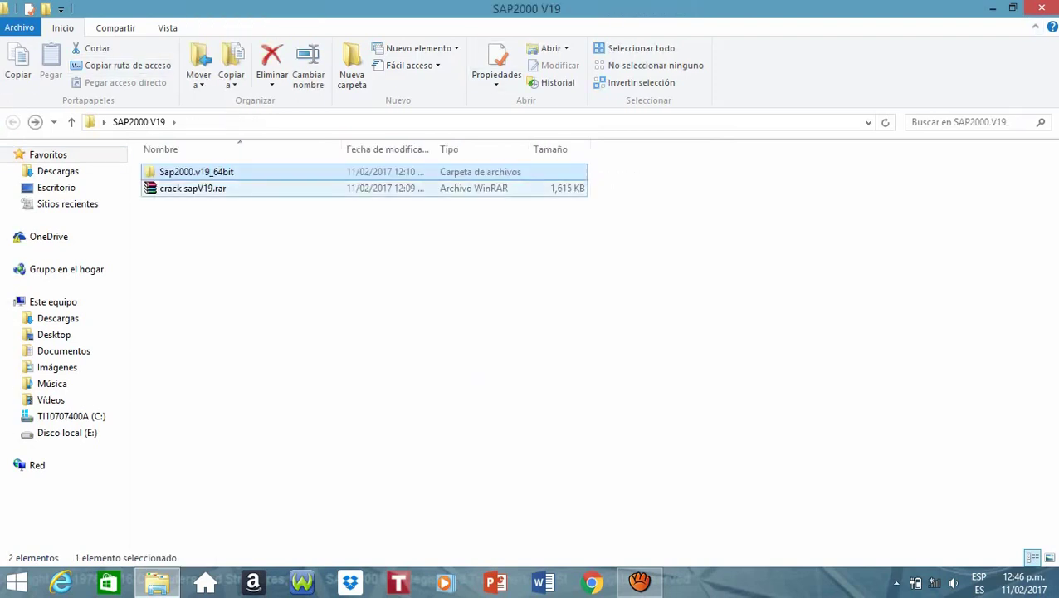
click(193, 188)
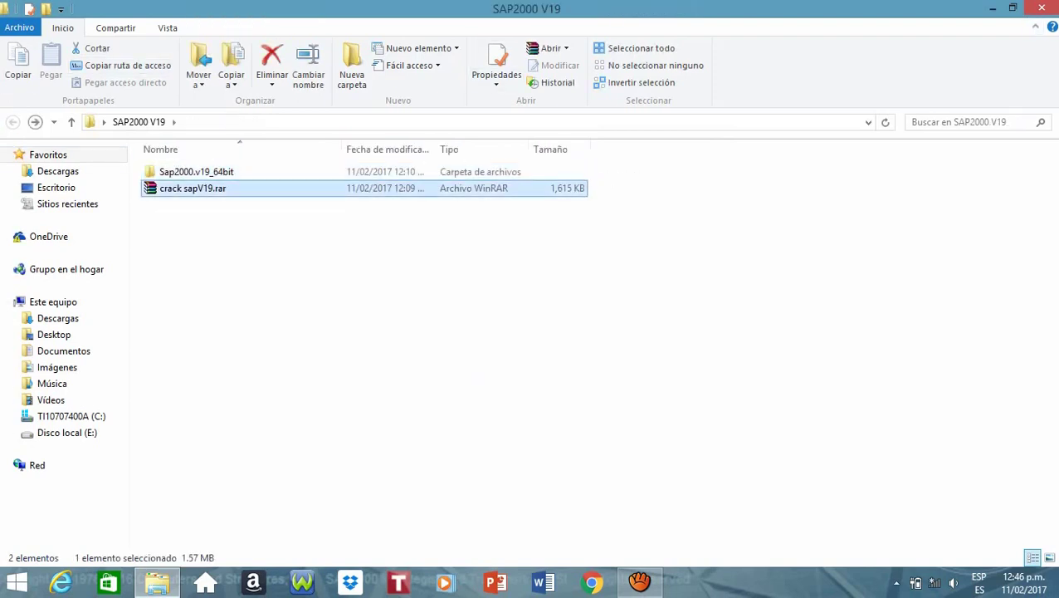
right_click(196, 189)
click(248, 267)
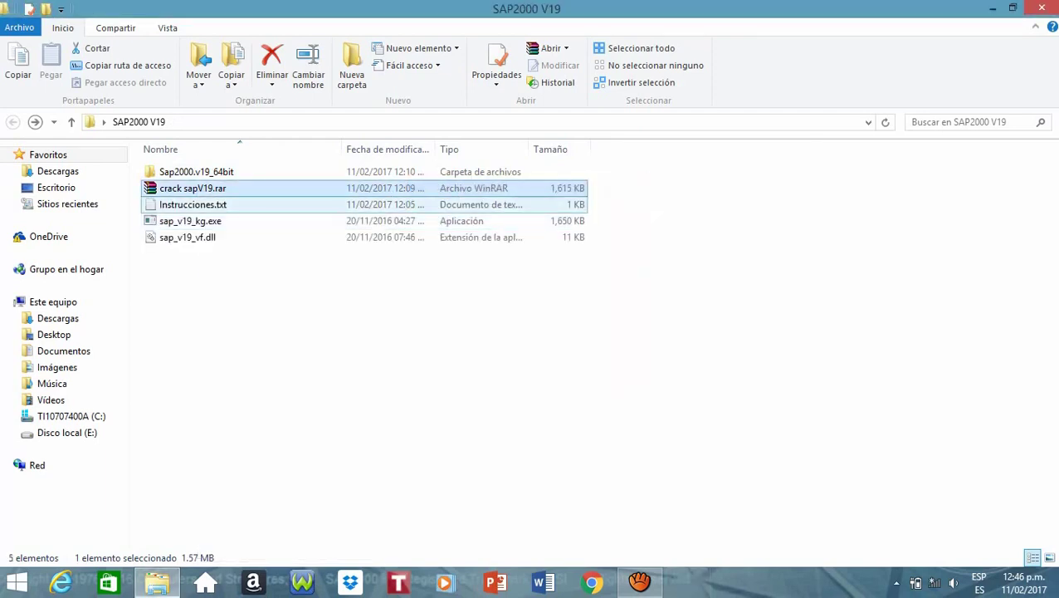
Step: Run the sap_v19_kg.exe keygen to create the lservrc license file in the SAP2000 V19 folder
click(190, 221)
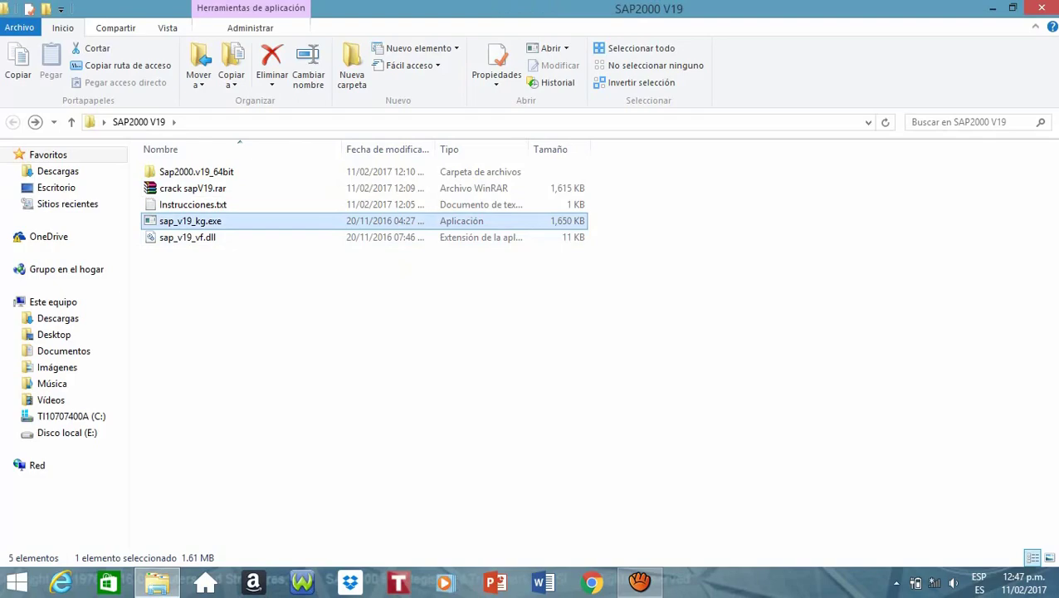
right_click(190, 221)
click(249, 144)
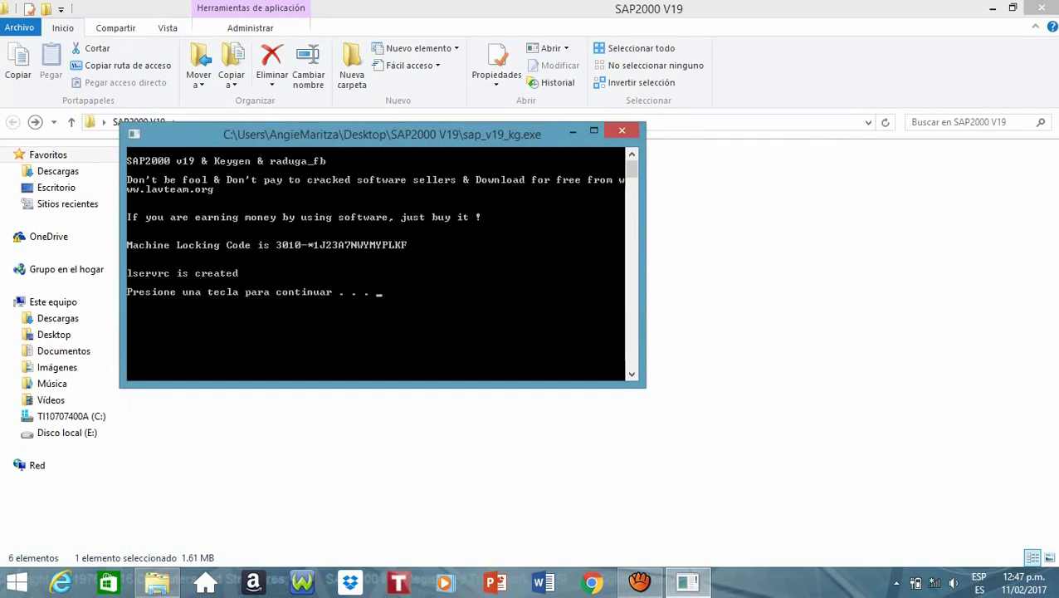
key(Return)
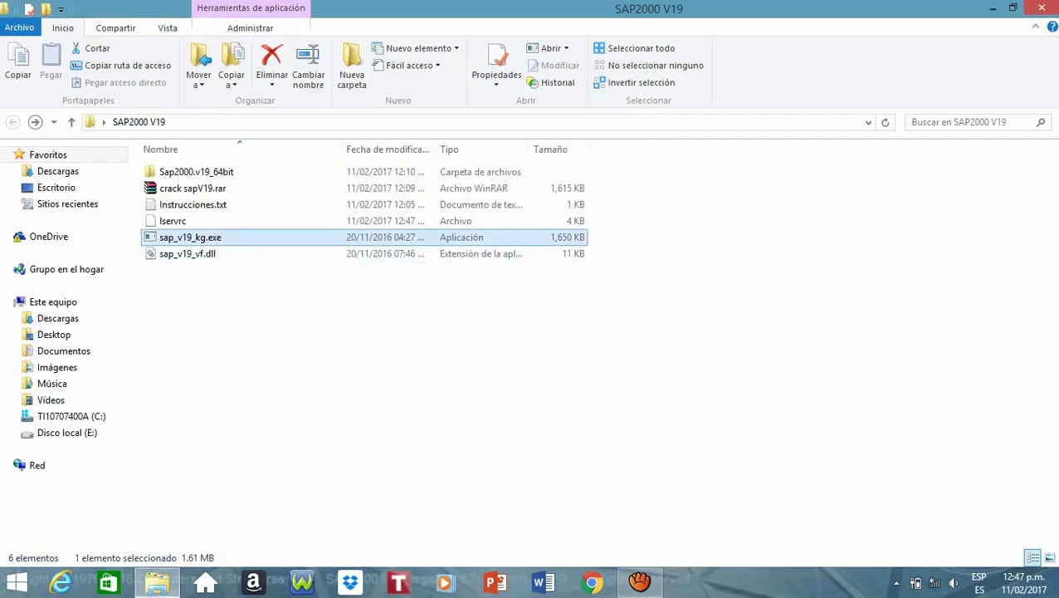
Step: Copy the lservrc file into the SAP2000 19 installation folder, granting administrator permission for the copy
click(175, 221)
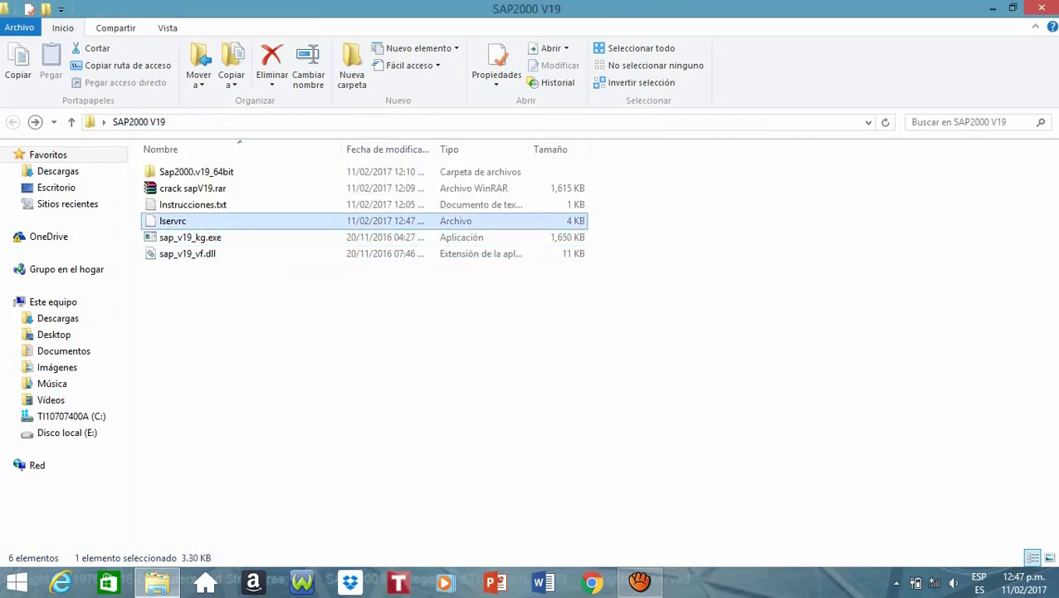
right_click(174, 220)
click(215, 476)
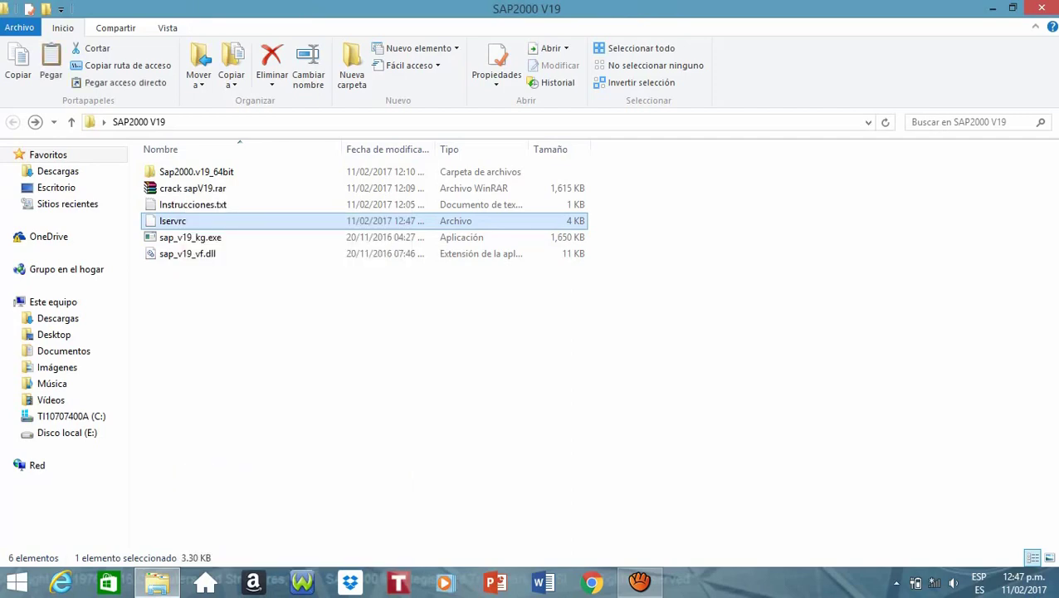
click(993, 8)
right_click(328, 257)
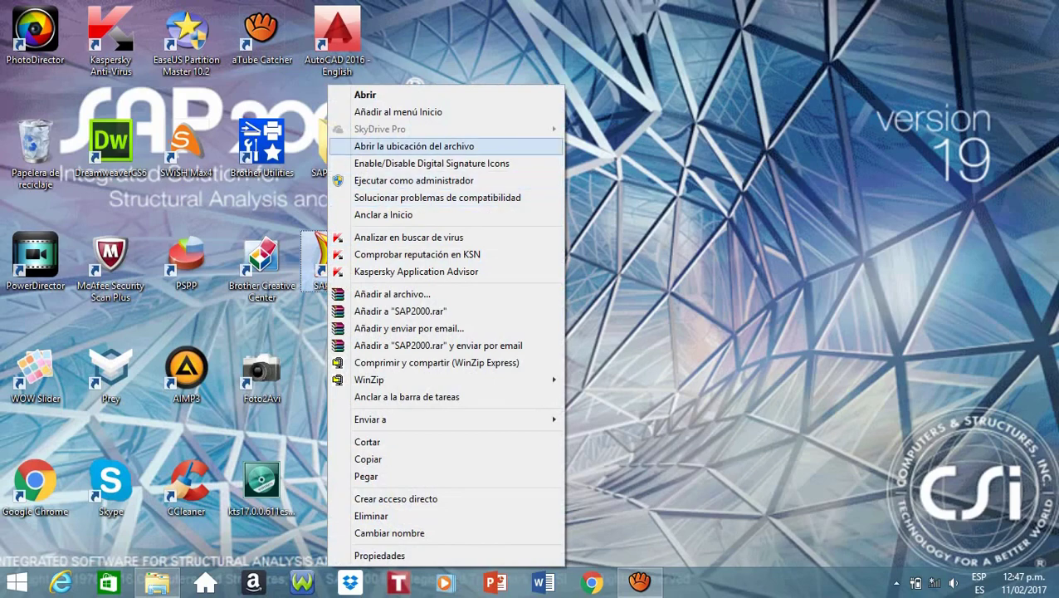
key(Return)
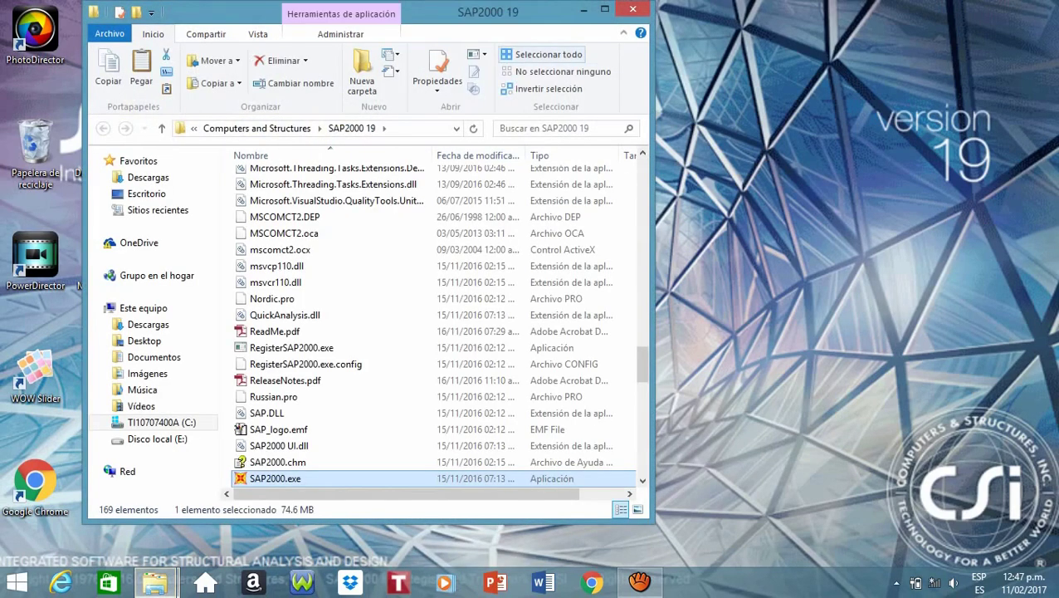
click(605, 8)
right_click(739, 265)
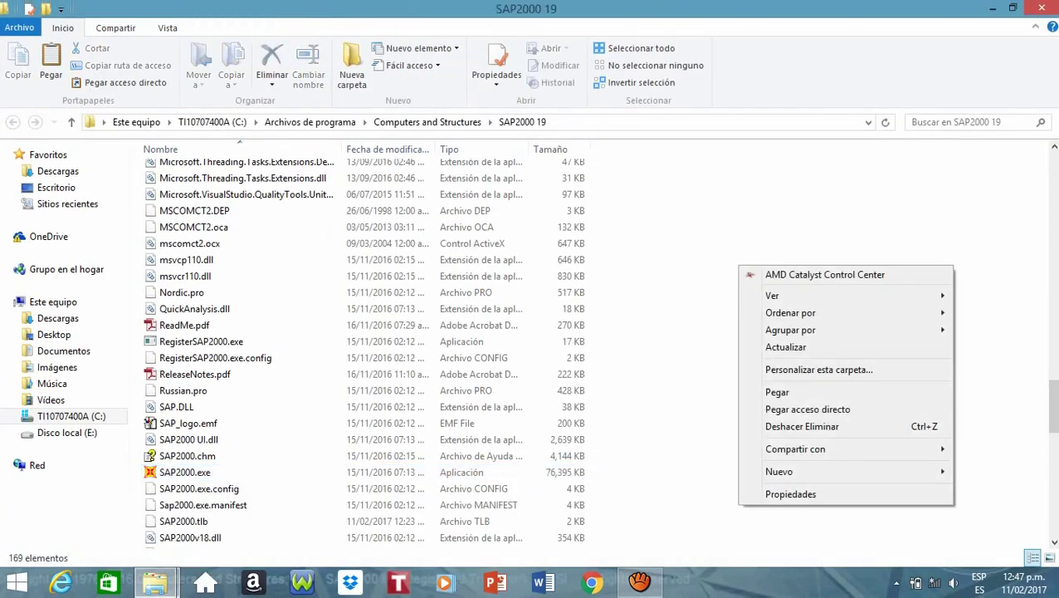
click(777, 391)
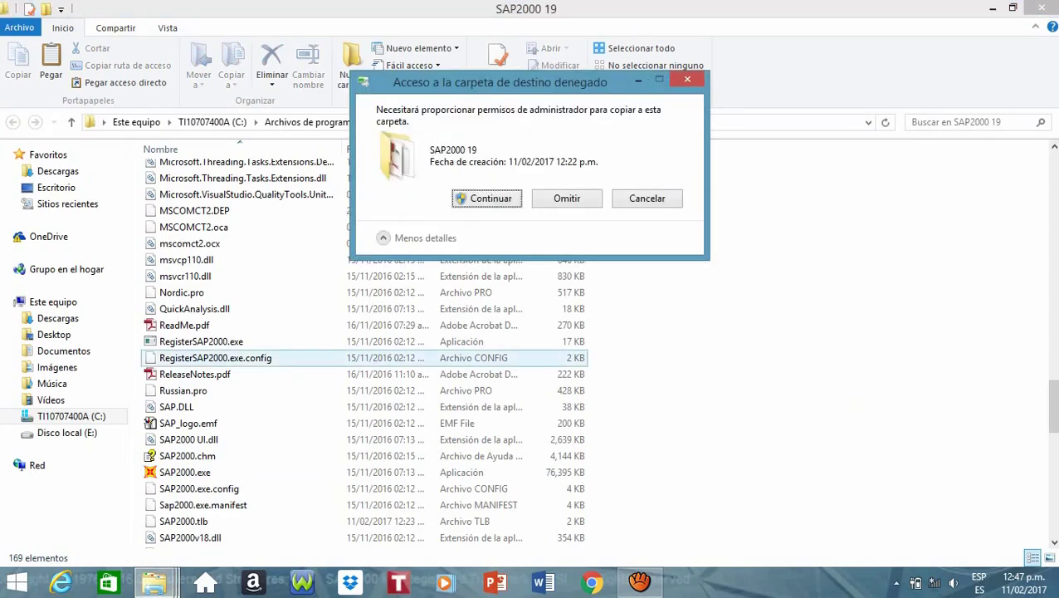
key(Return)
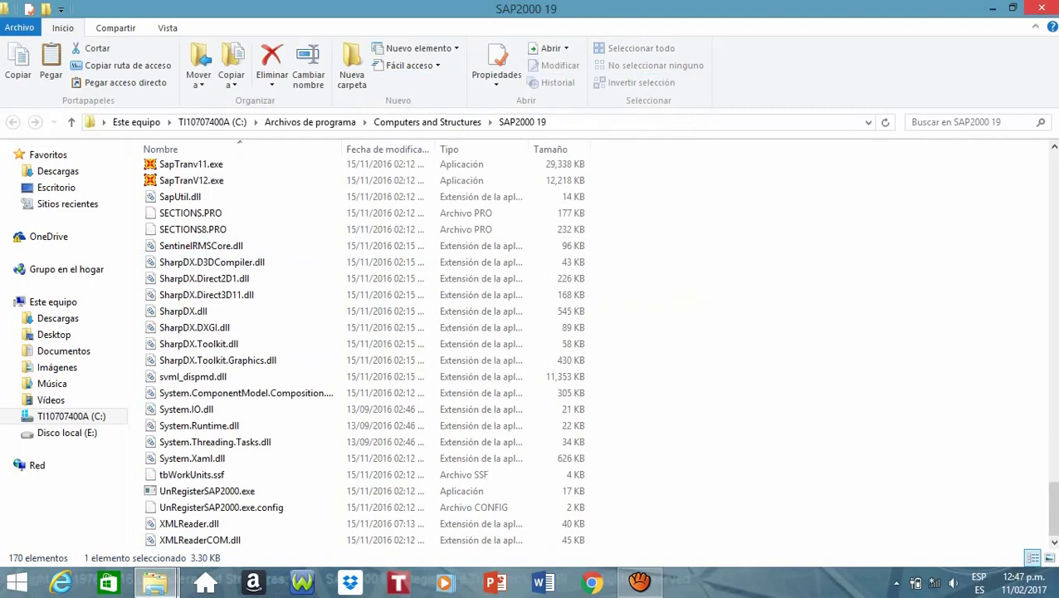
Step: Launch SAP2000 19 from the desktop to check whether the license is accepted
click(156, 581)
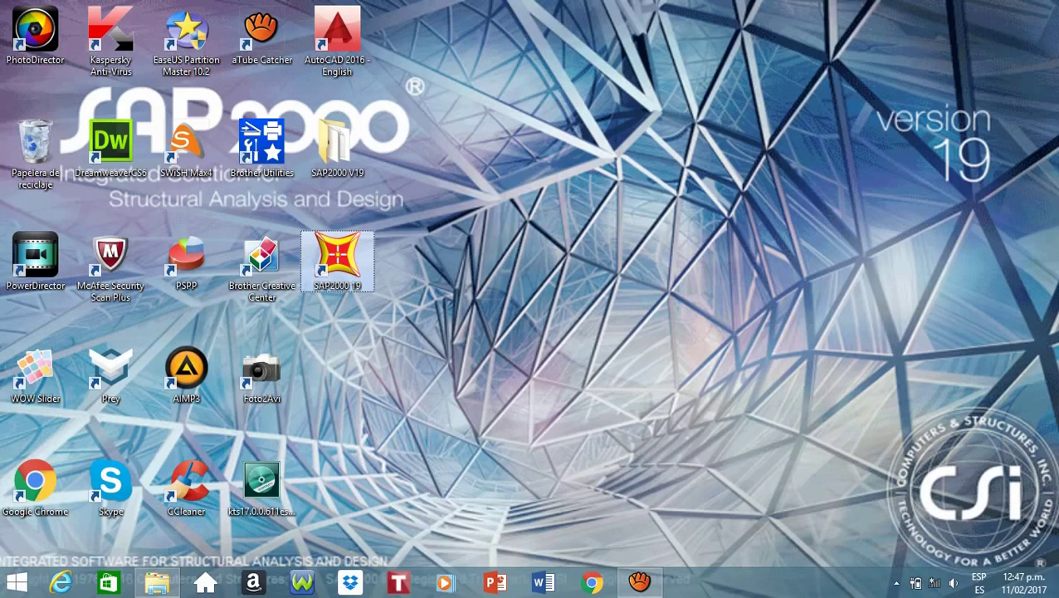
mouse_move(337, 257)
mouse_down()
mouse_move(337, 153)
mouse_move(378, 184)
mouse_move(341, 251)
mouse_up()
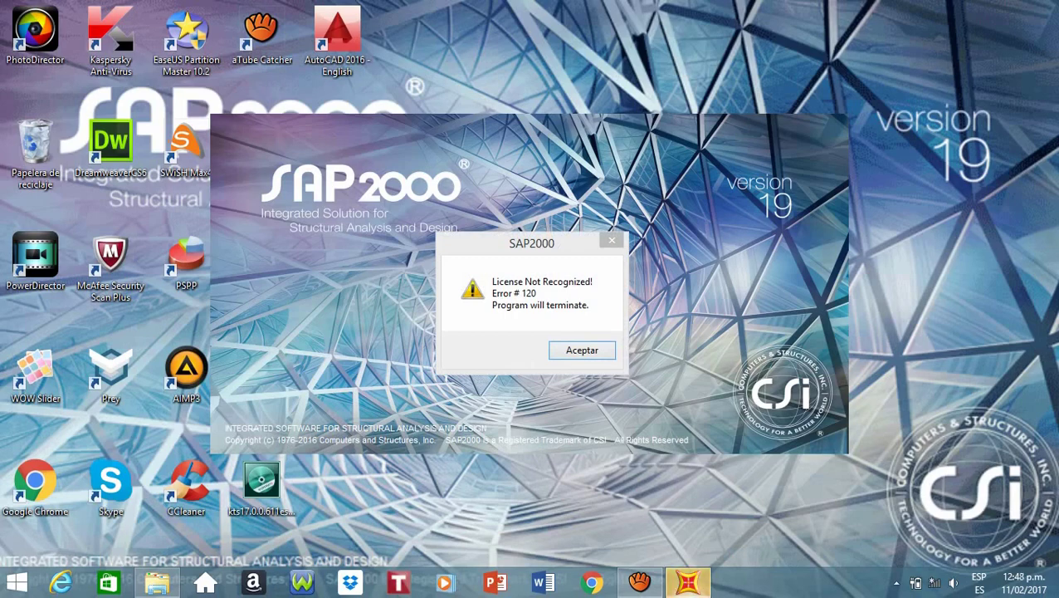
key(Return)
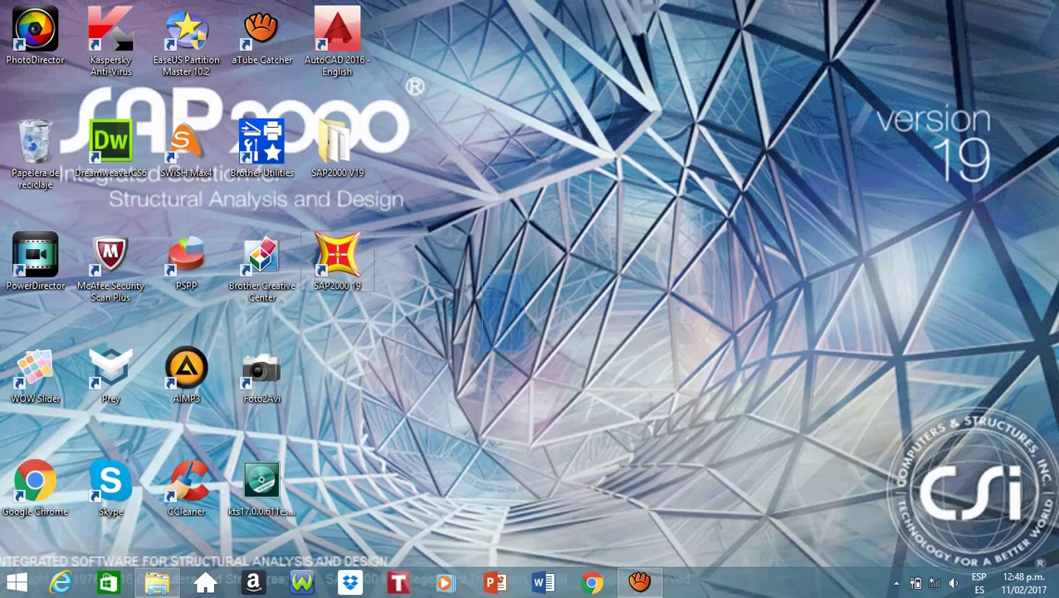
Step: Run sap_v19_kg.exe again from the desktop's SAP2000 V19 folder to regenerate the lservrc file
double_click(336, 142)
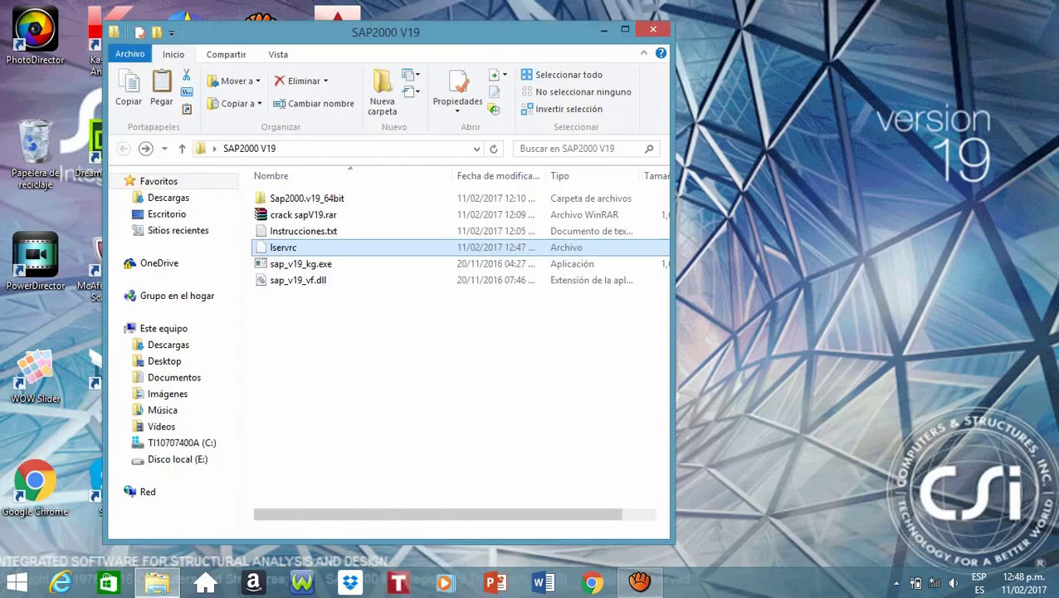
click(332, 247)
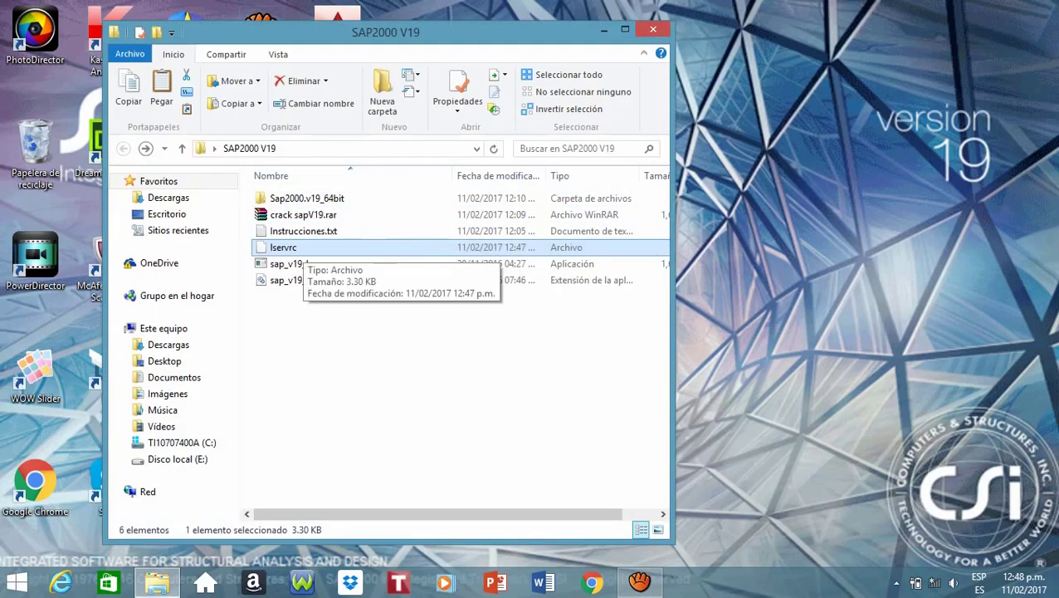
click(286, 263)
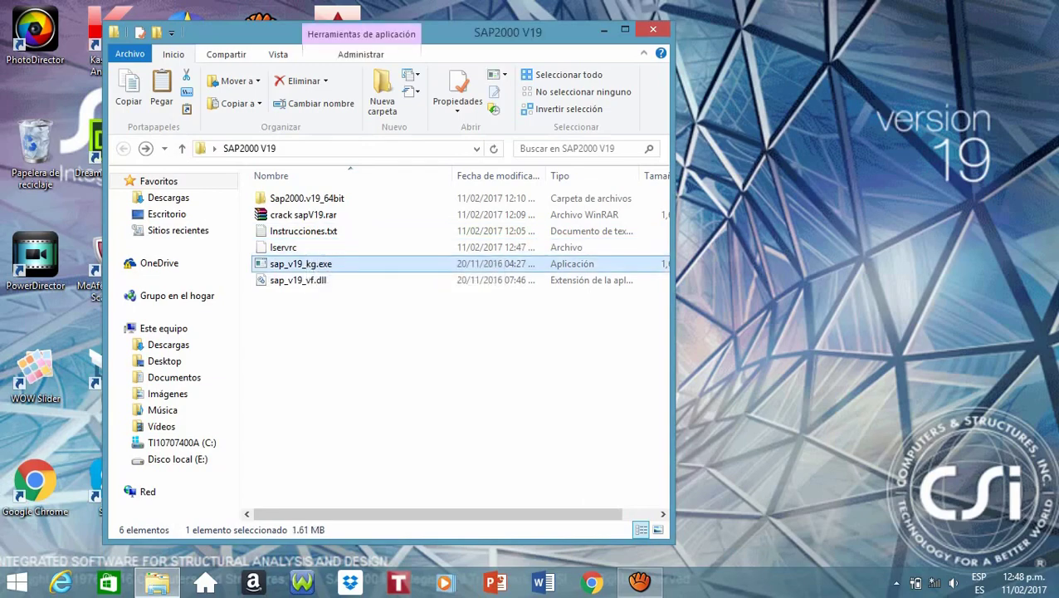
right_click(305, 264)
click(394, 129)
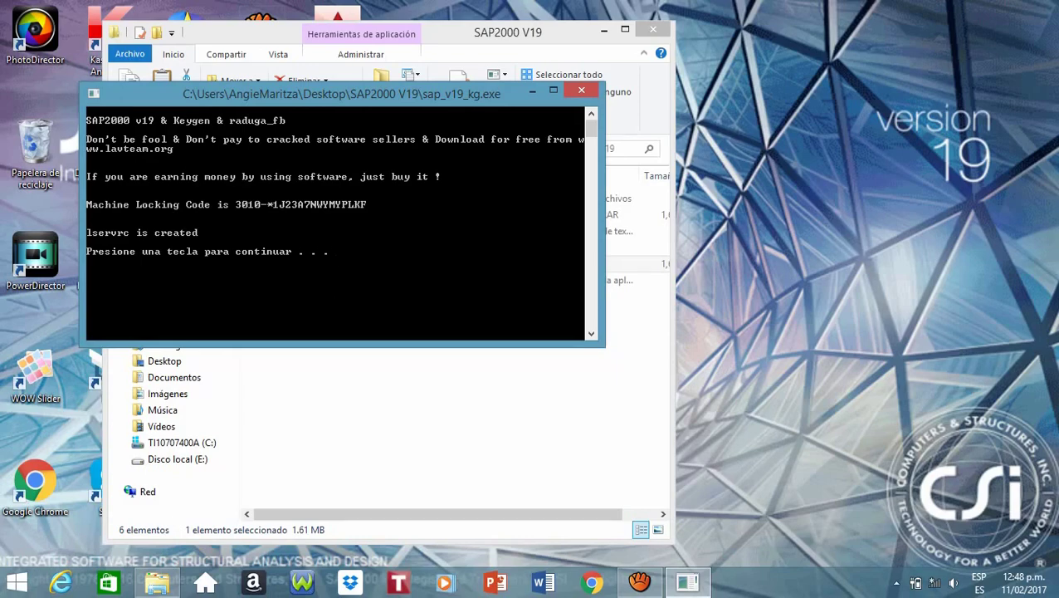
key(Return)
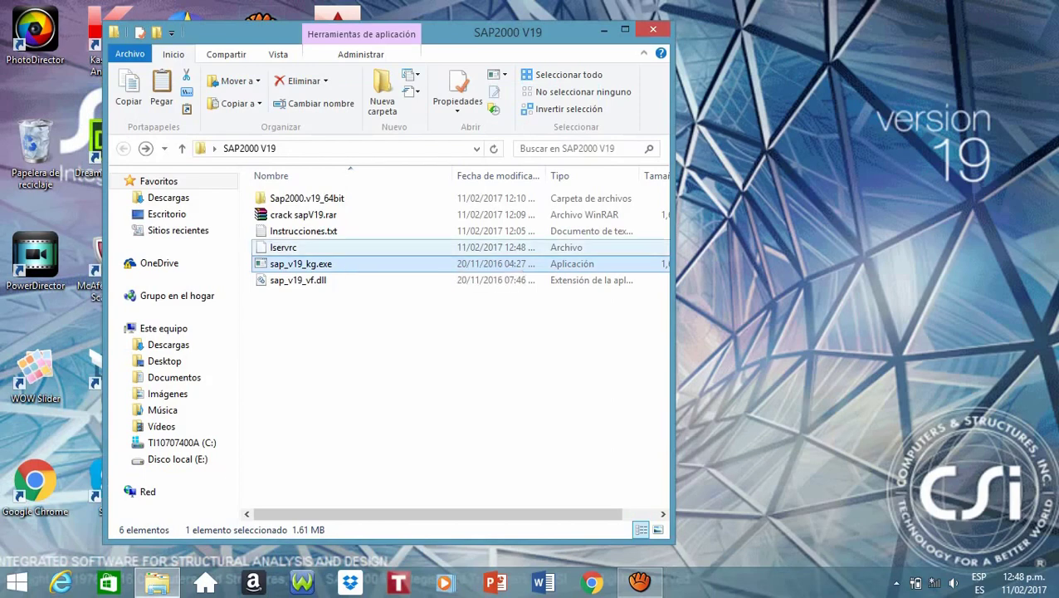
Step: Copy the lservrc and sap_v19_vf.dll files from the SAP2000 V19 folder and close that folder
click(283, 248)
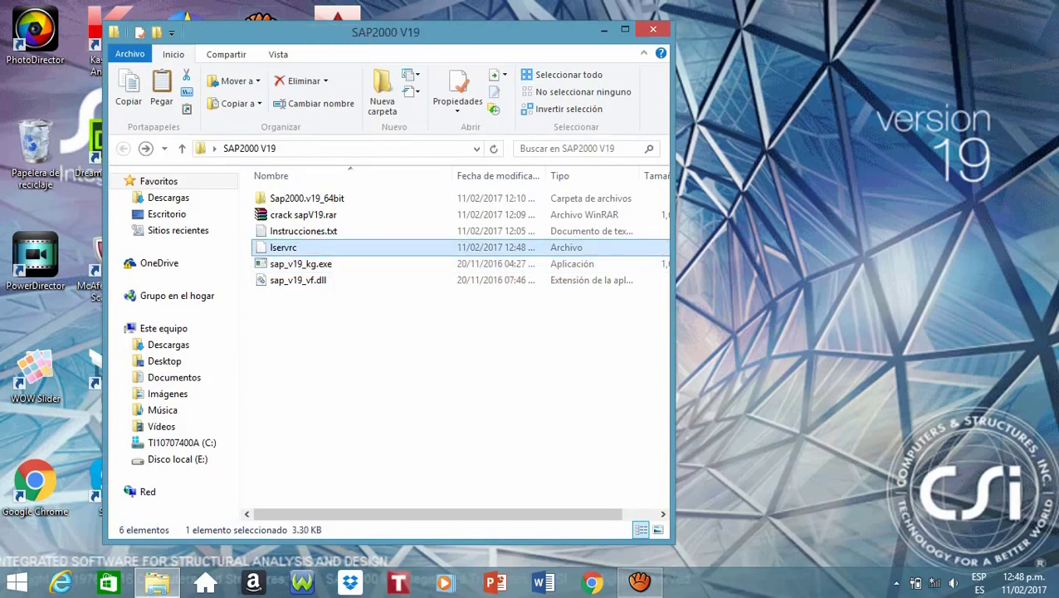
ctrl+click(482, 280)
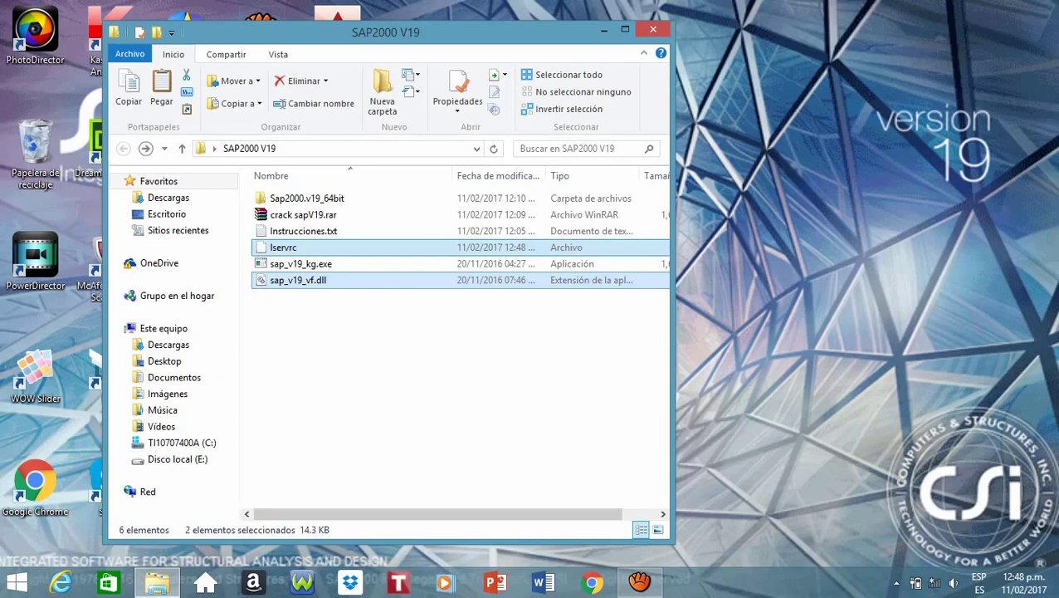
click(654, 30)
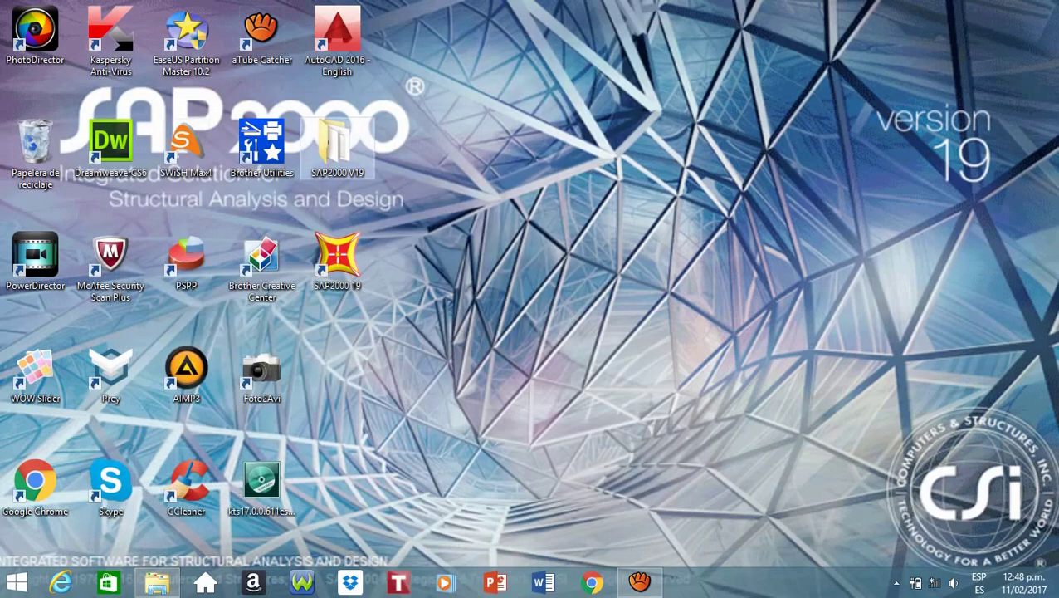
Step: Paste both copied files into the SAP2000 19 shortcut's installation folder, replacing the existing lservrc and granting administrator permission
click(339, 259)
right_click(339, 259)
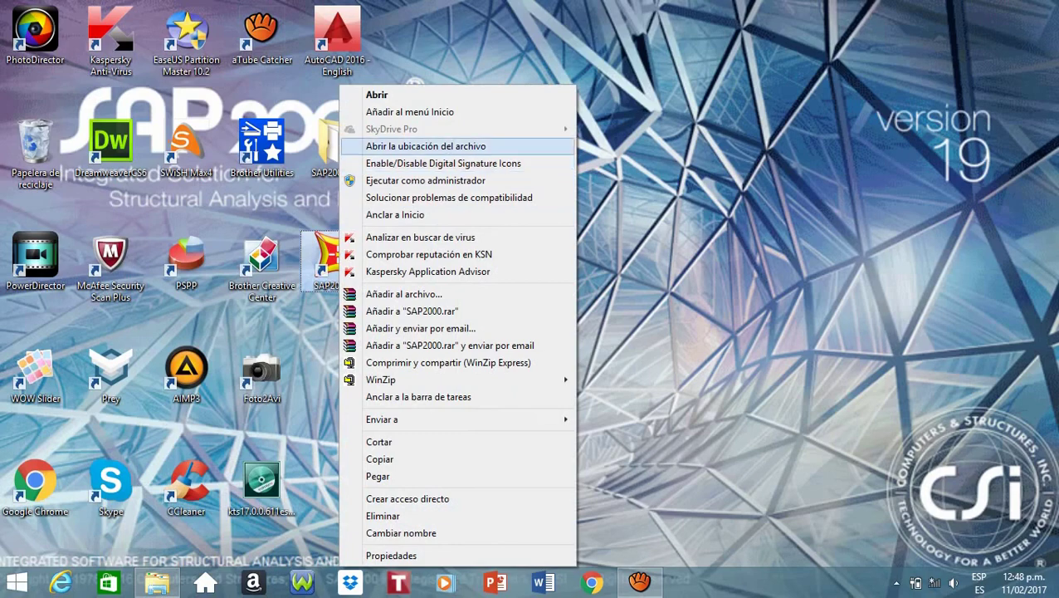
click(425, 147)
right_click(682, 243)
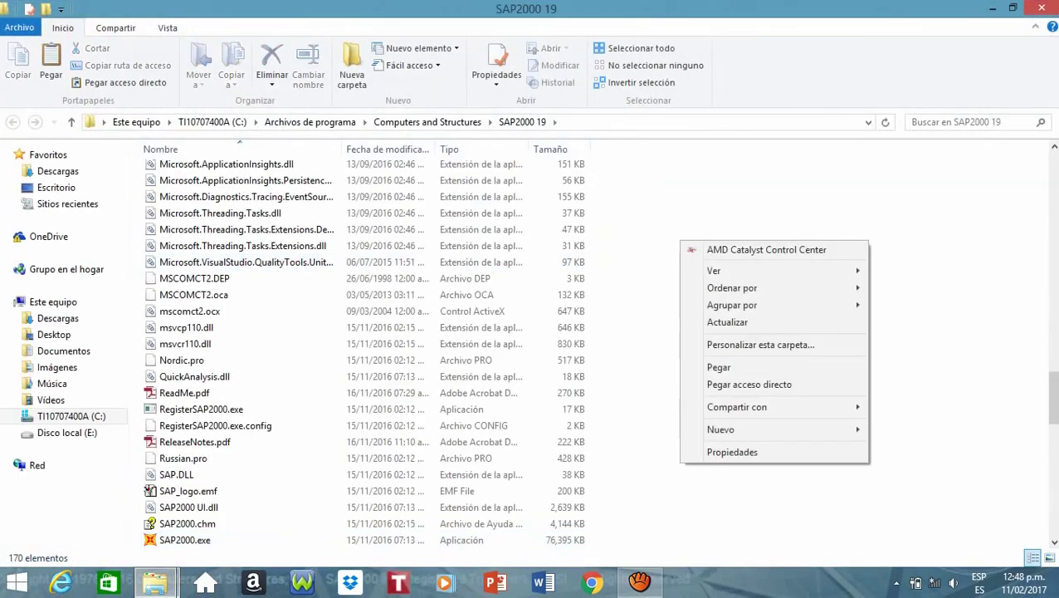
click(719, 367)
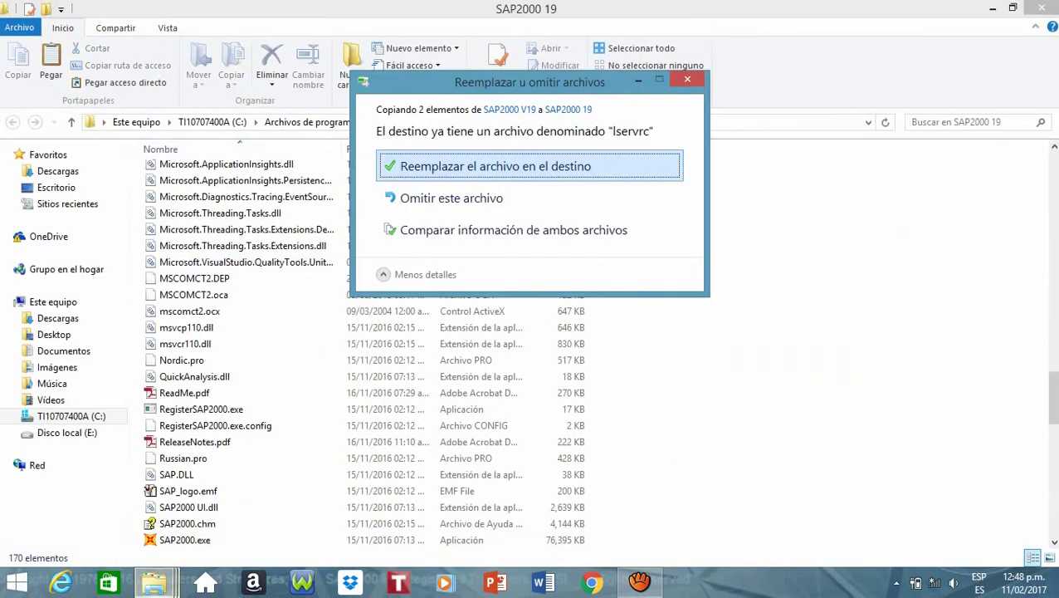
click(495, 166)
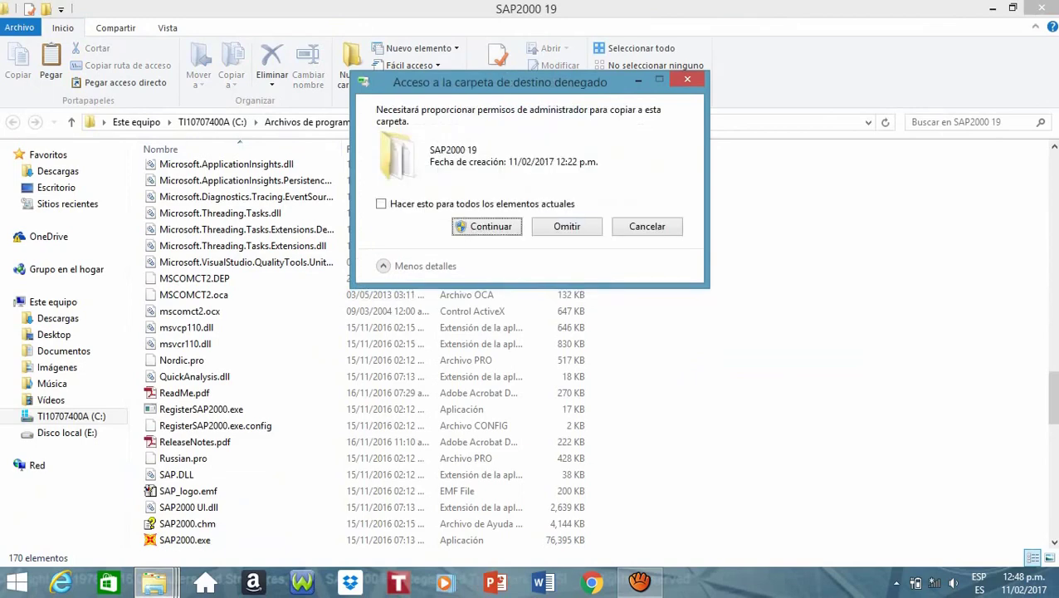
key(Return)
key(Return)
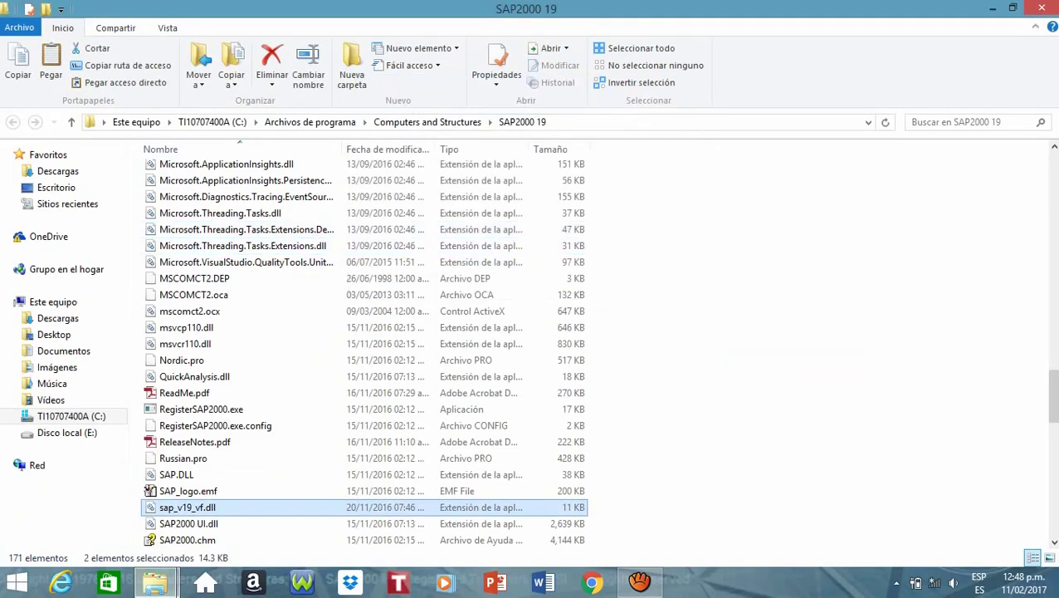
key(alt+F4)
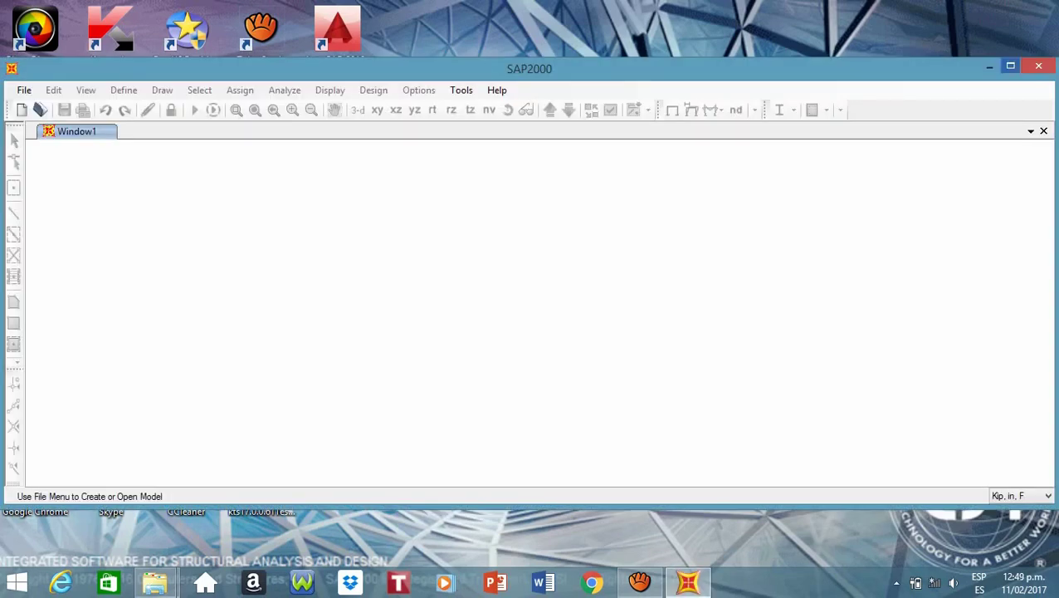
Step: Maximize SAP2000, review the version and license details in its About information, and close the program
click(1010, 65)
click(490, 27)
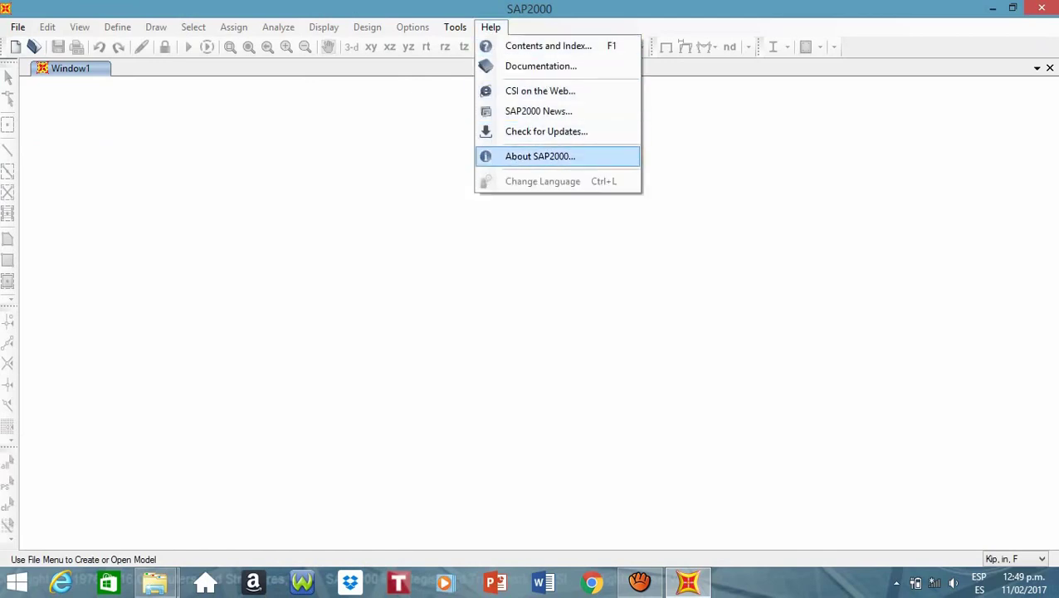
click(539, 156)
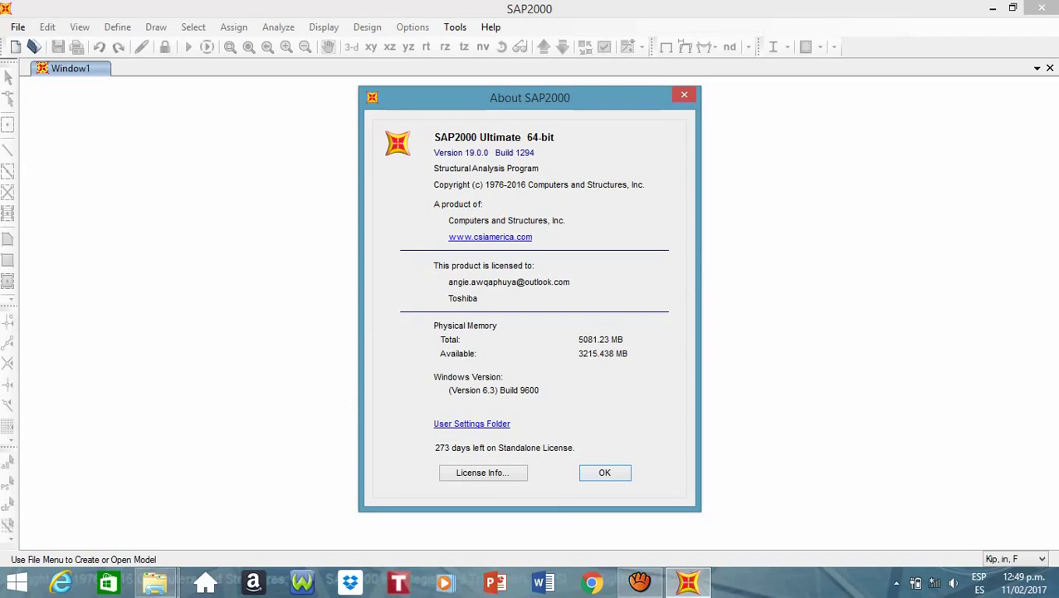
key(Return)
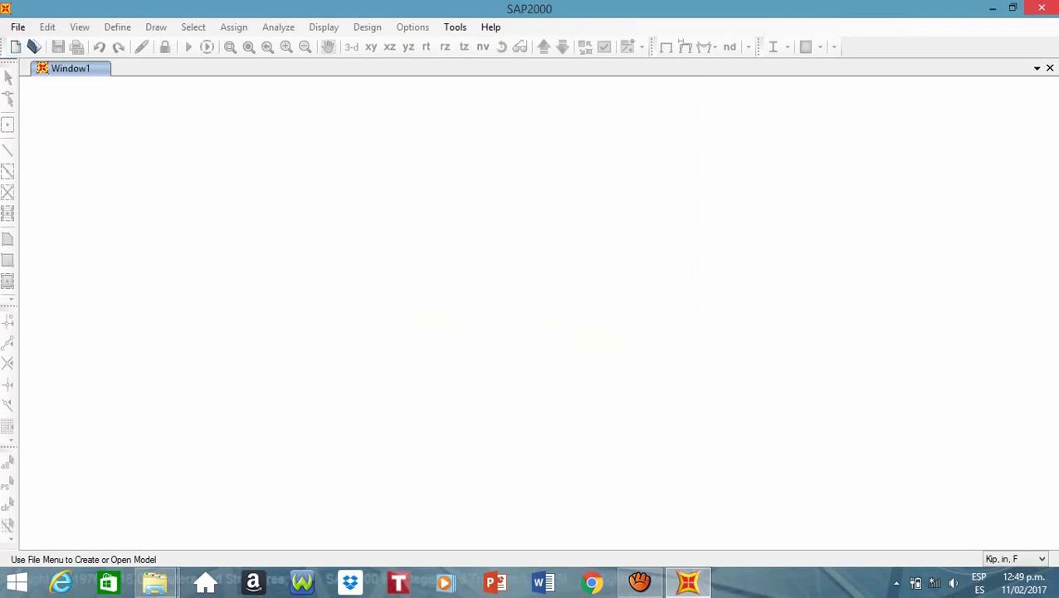
click(1042, 8)
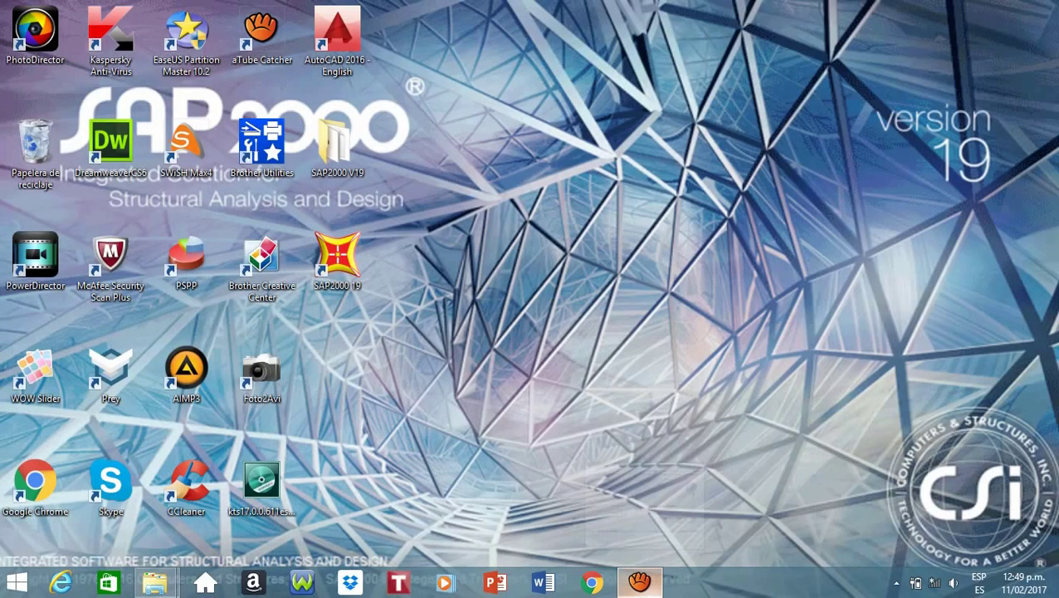